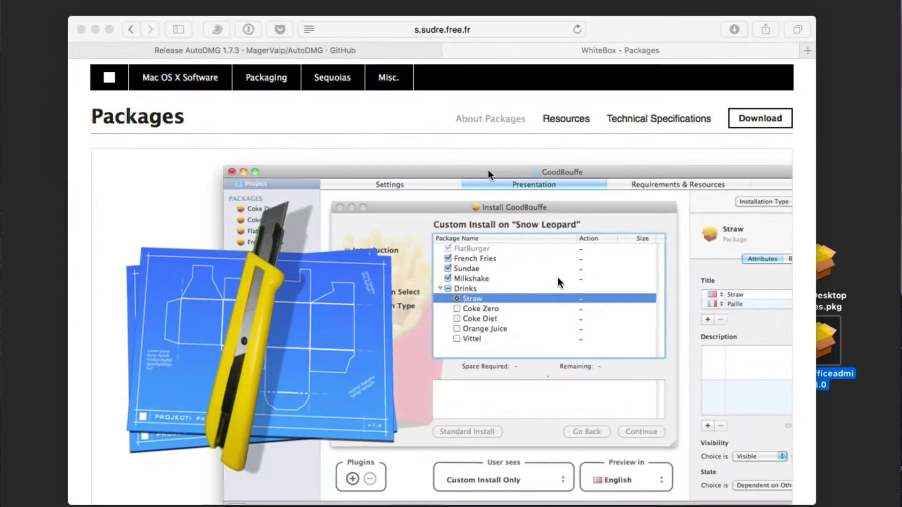
Switch Safari to the 'Release AutoDMG 1.7.3' GitHub release page tab
{"action": "left_click", "coordinate": [199, 47]}
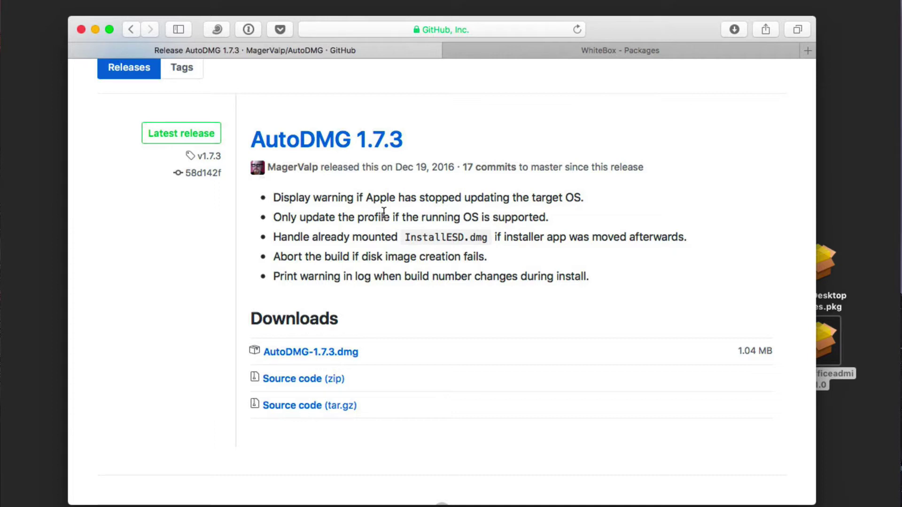
Scroll up the AutoDMG 1.7.3 release page
{"action": "scroll", "coordinate": [395, 242], "scroll_direction": "up", "scroll_amount": 5}
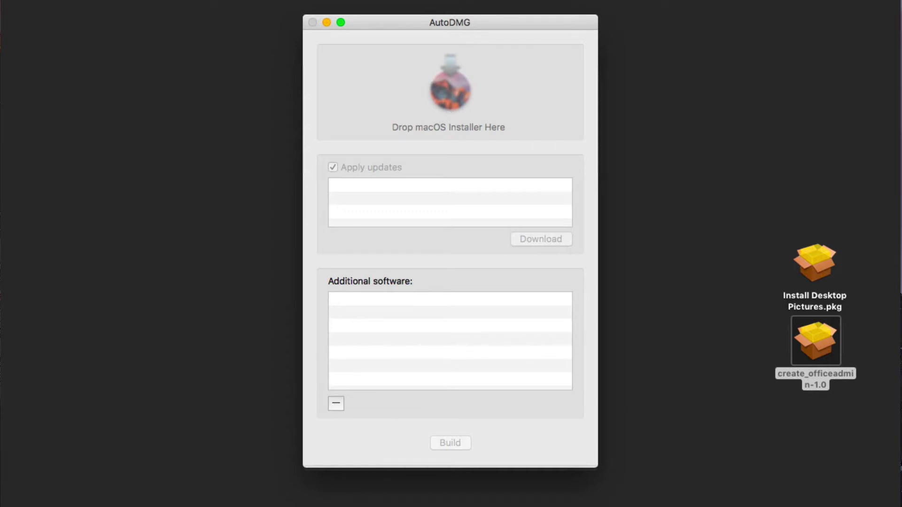
Drag Install macOS Sierra from Finder's Applications folder onto AutoDMG, then close the Finder window
{"action": "left_click", "coordinate": [123, 493]}
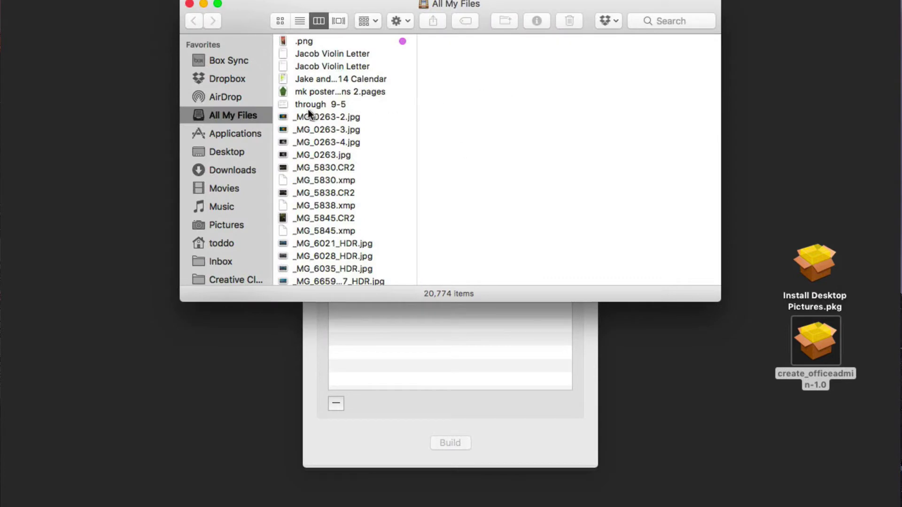
{"action": "left_click", "coordinate": [242, 135]}
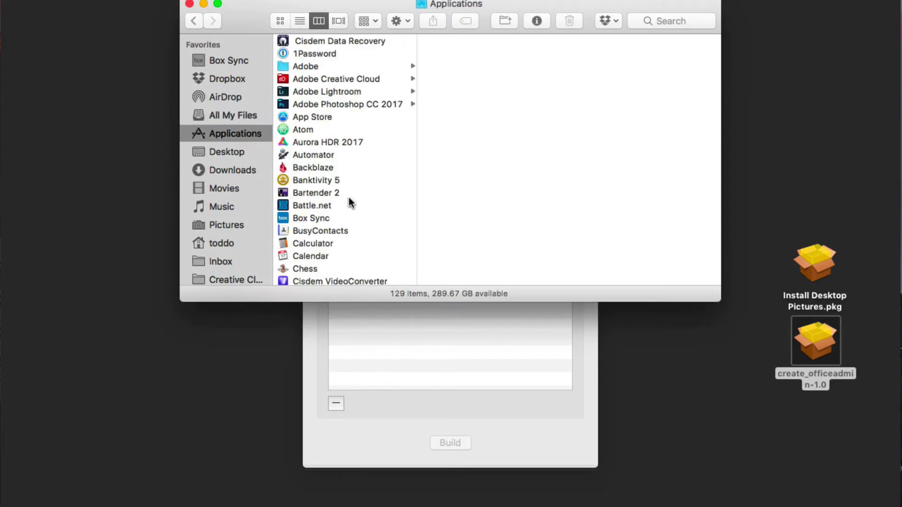
{"action": "scroll", "coordinate": [349, 197], "scroll_direction": "down", "scroll_amount": 8}
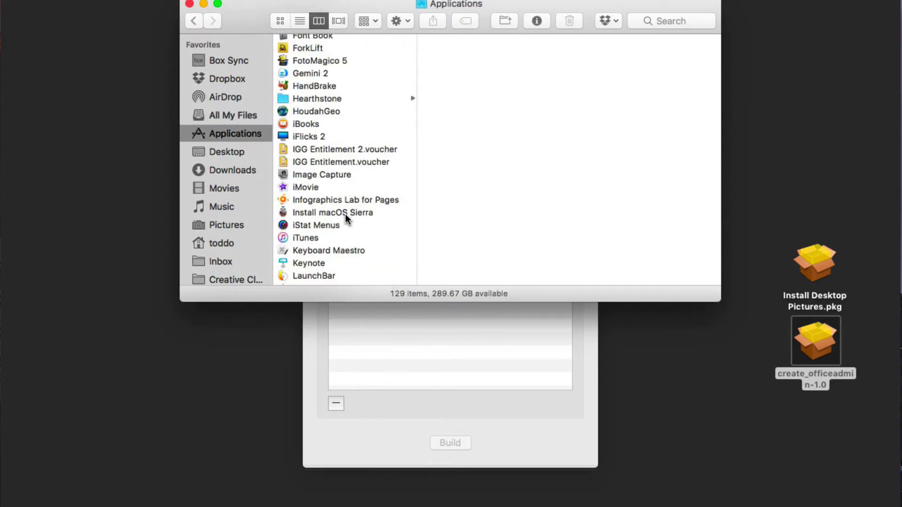
{"action": "left_click_drag", "start_coordinate": [541, 8], "coordinate": [543, 213]}
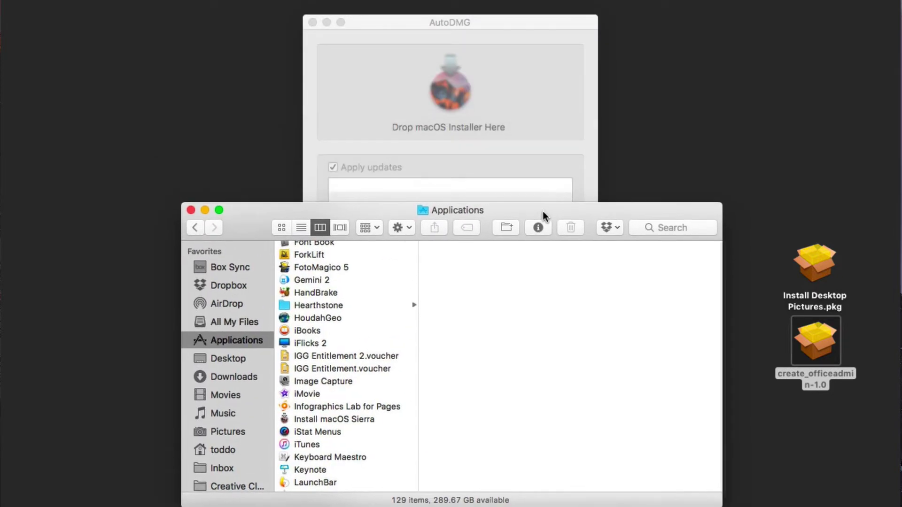
{"action": "left_click", "coordinate": [285, 415]}
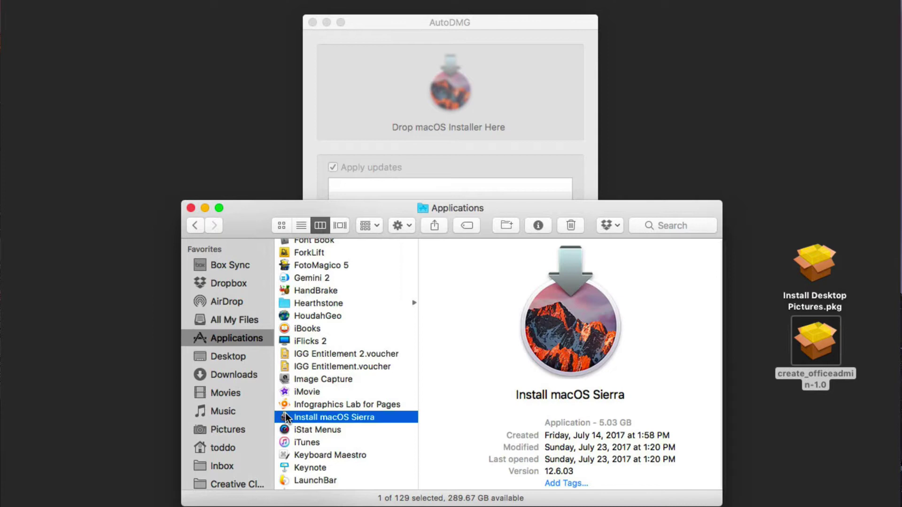
{"action": "left_click_drag", "start_coordinate": [286, 413], "coordinate": [453, 96]}
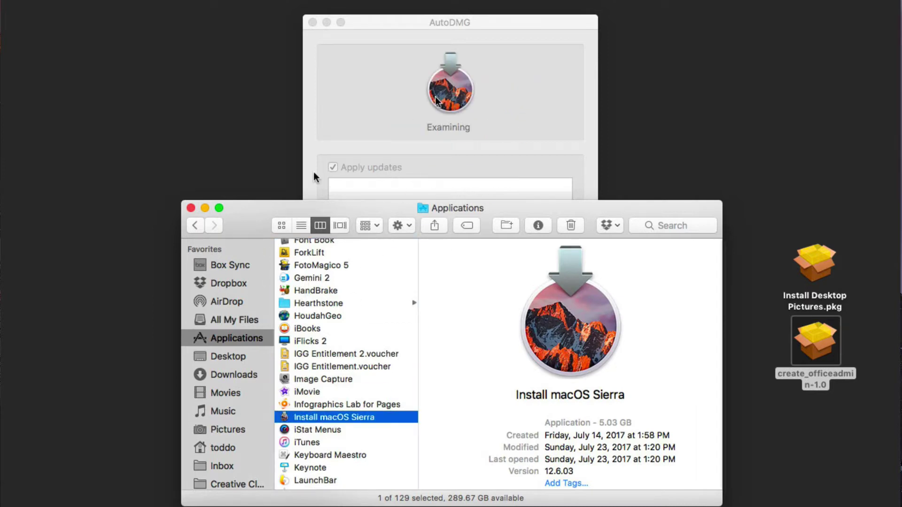
{"action": "left_click", "coordinate": [191, 208]}
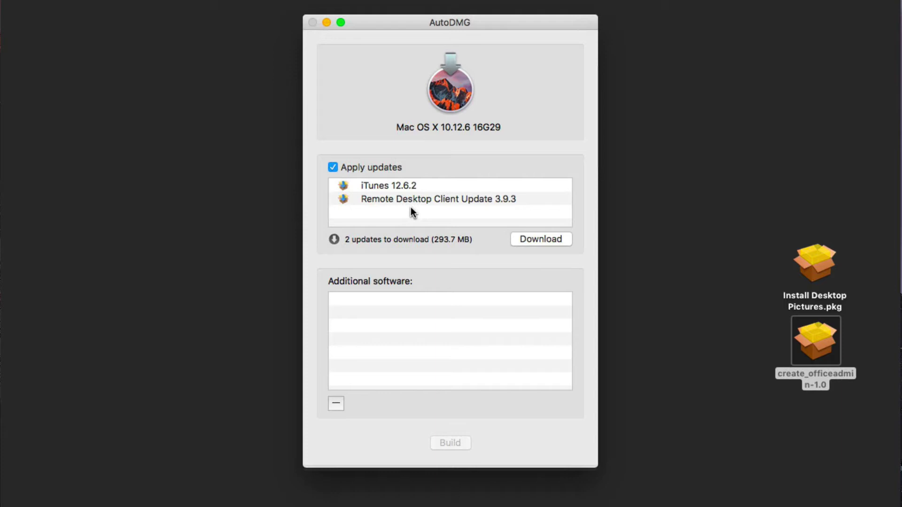
Download the two pending Sierra updates, allowing AutoDMG's connection to Apple's update server
{"action": "left_click", "coordinate": [543, 239]}
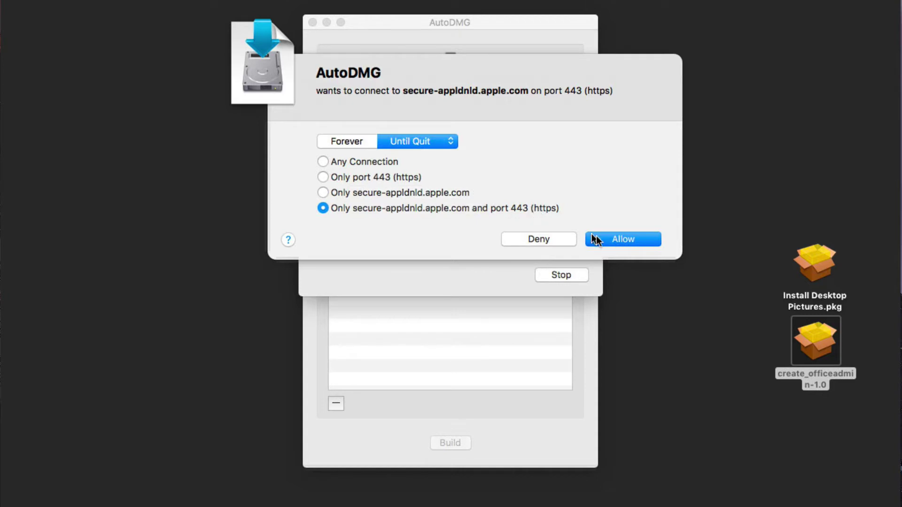
{"action": "left_click", "coordinate": [609, 240]}
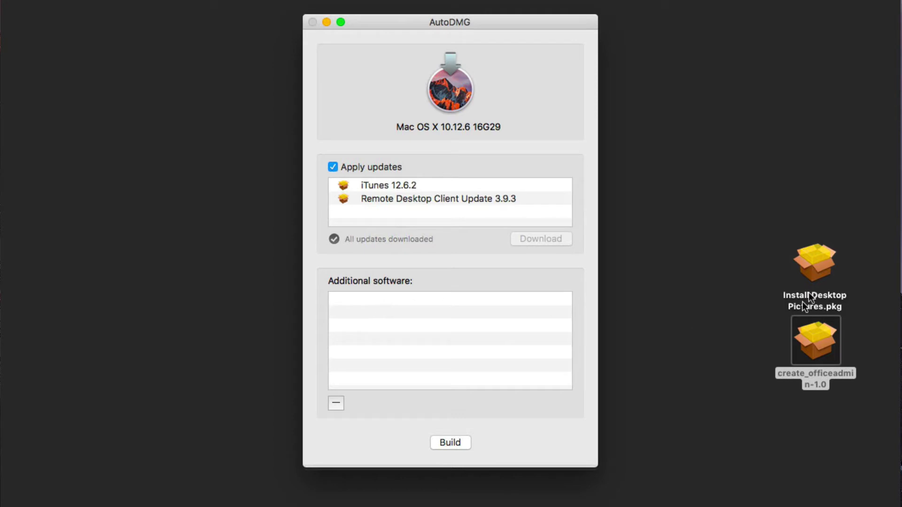
Add Install Desktop Pictures.pkg and create_officeadmin-1.0.pkg to the additional software list
{"action": "left_click_drag", "start_coordinate": [822, 261], "coordinate": [387, 312]}
{"action": "left_click_drag", "start_coordinate": [815, 338], "coordinate": [360, 323]}
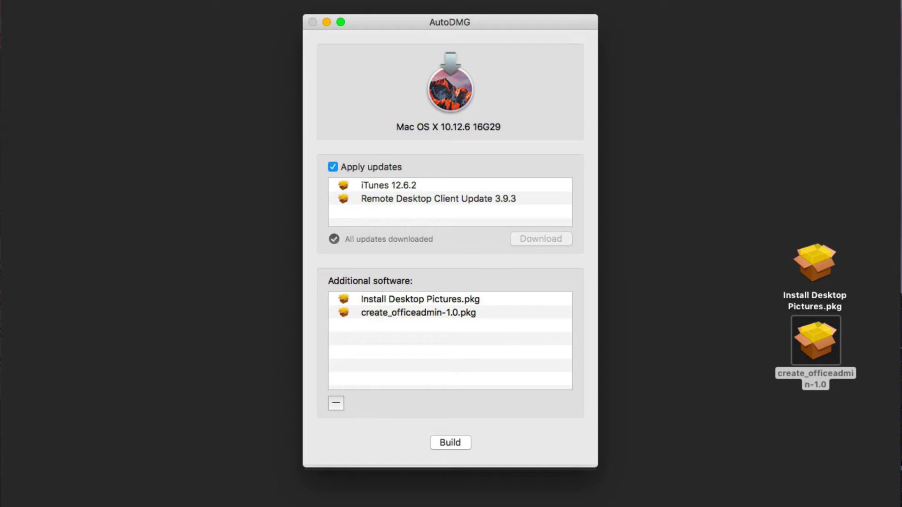
{"action": "key", "text": "super+Tab"}
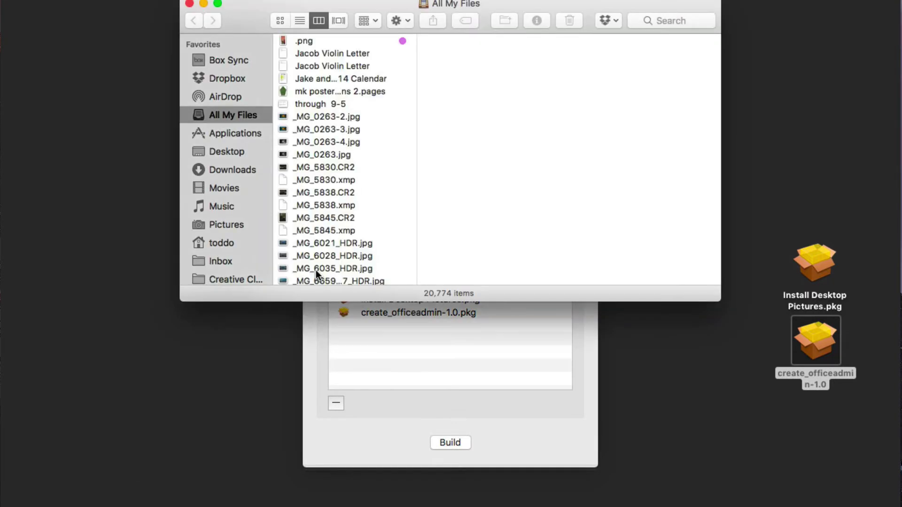
Add Data Rescue 4.app and DiskWarrior.app from Applications to the additional software, then close Finder
{"action": "left_click", "coordinate": [234, 133]}
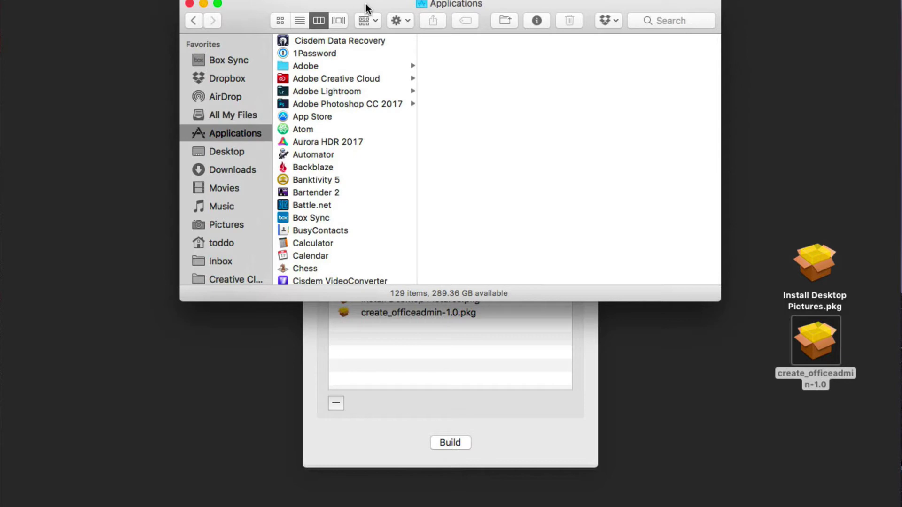
{"action": "left_click_drag", "start_coordinate": [365, 7], "coordinate": [411, 363]}
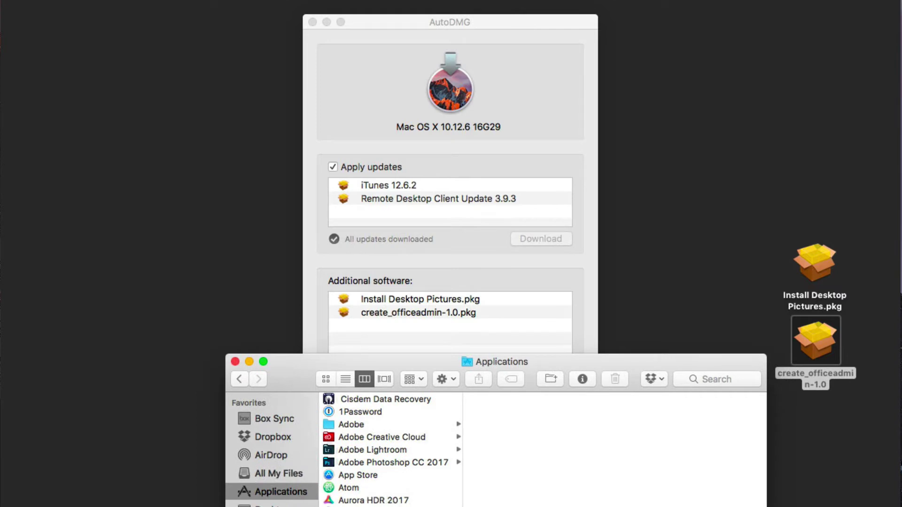
{"action": "scroll", "coordinate": [390, 450], "scroll_direction": "down", "scroll_amount": 5}
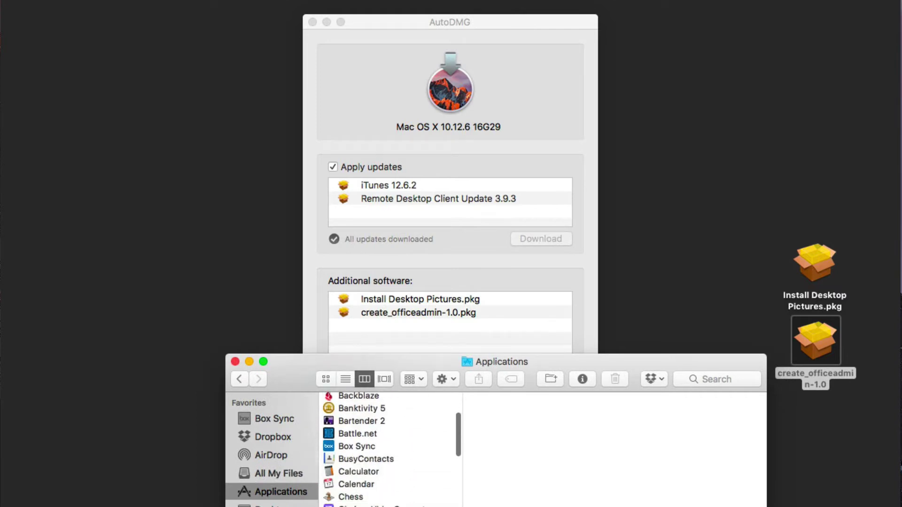
{"action": "scroll", "coordinate": [390, 449], "scroll_direction": "up", "scroll_amount": 1}
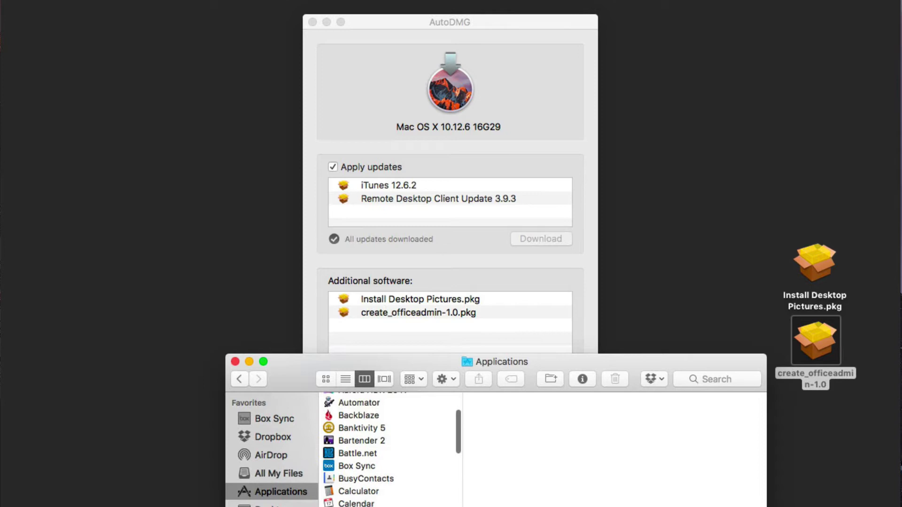
{"action": "scroll", "coordinate": [390, 450], "scroll_direction": "down", "scroll_amount": 2}
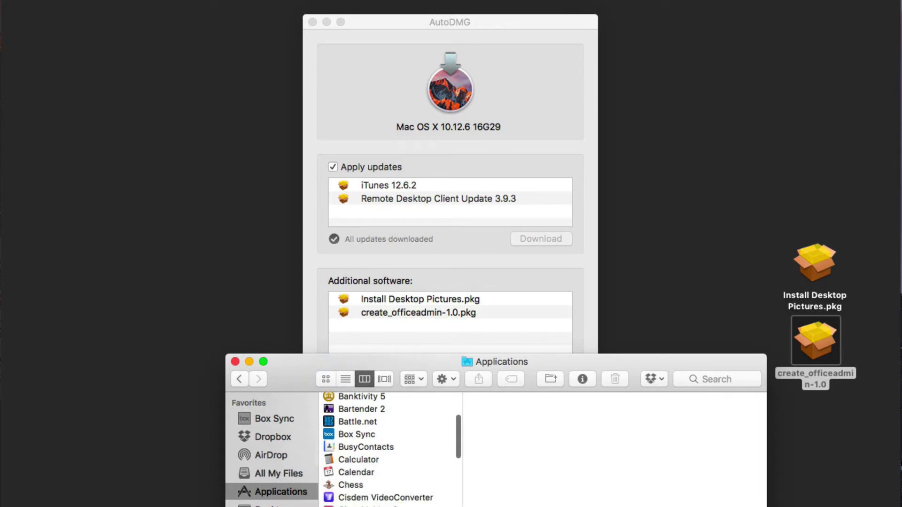
{"action": "scroll", "coordinate": [390, 450], "scroll_direction": "down", "scroll_amount": 4}
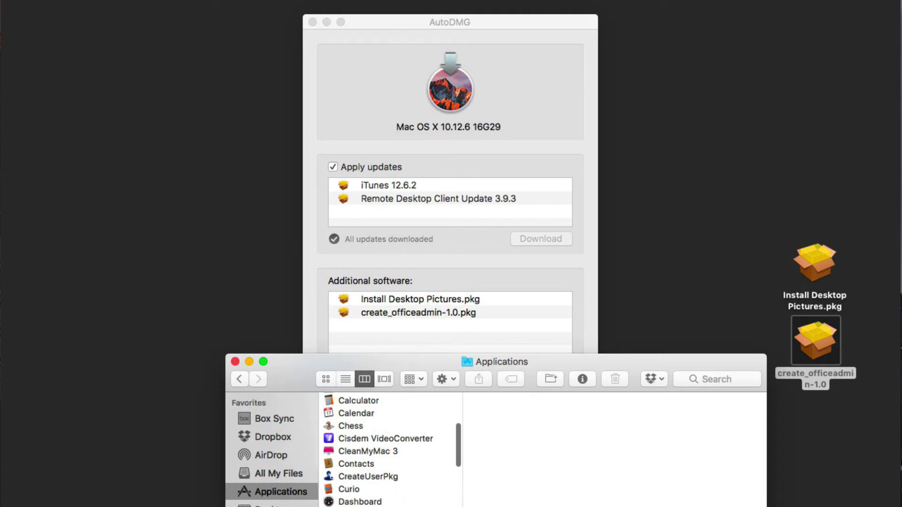
{"action": "left_click_drag", "start_coordinate": [357, 505], "coordinate": [371, 328]}
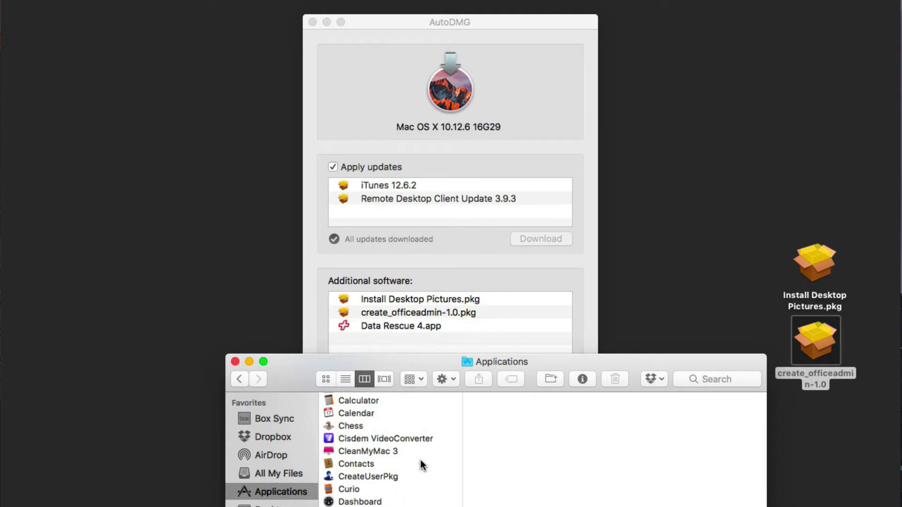
{"action": "scroll", "coordinate": [409, 482], "scroll_direction": "down", "scroll_amount": 3}
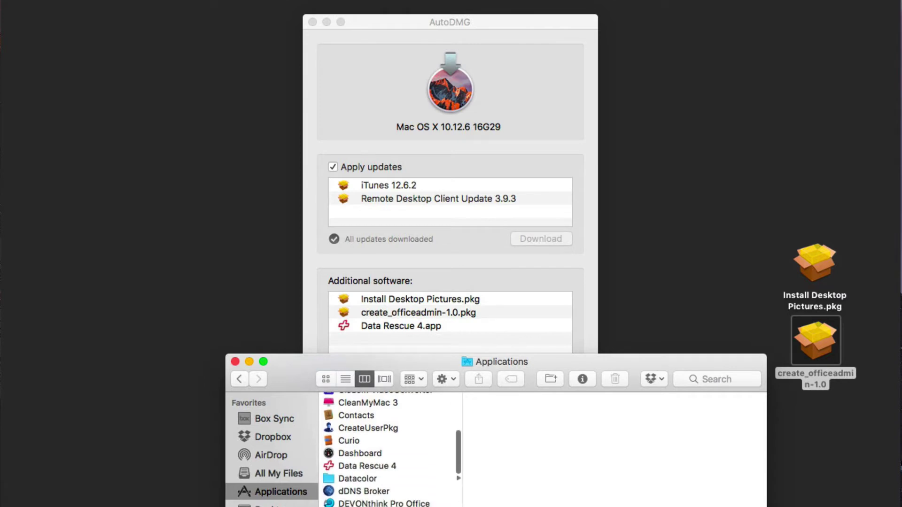
{"action": "left_click_drag", "start_coordinate": [357, 506], "coordinate": [359, 351]}
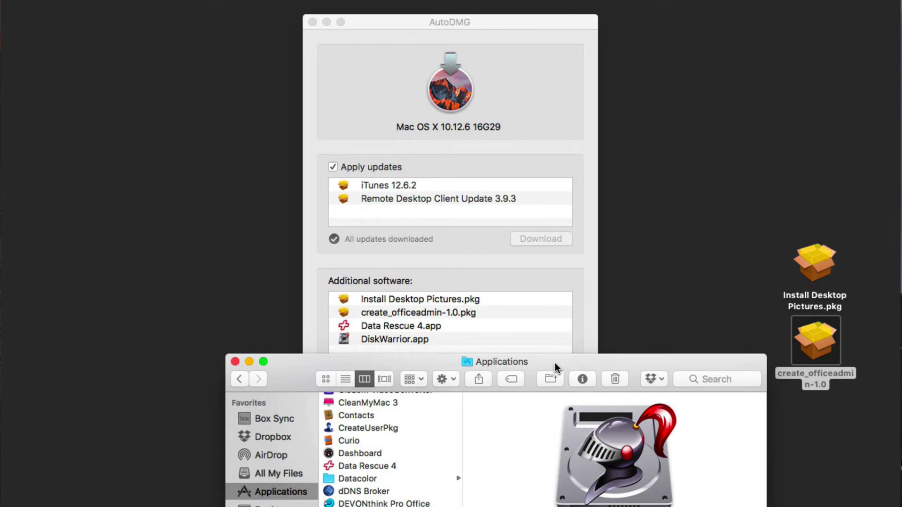
{"action": "left_click", "coordinate": [236, 362]}
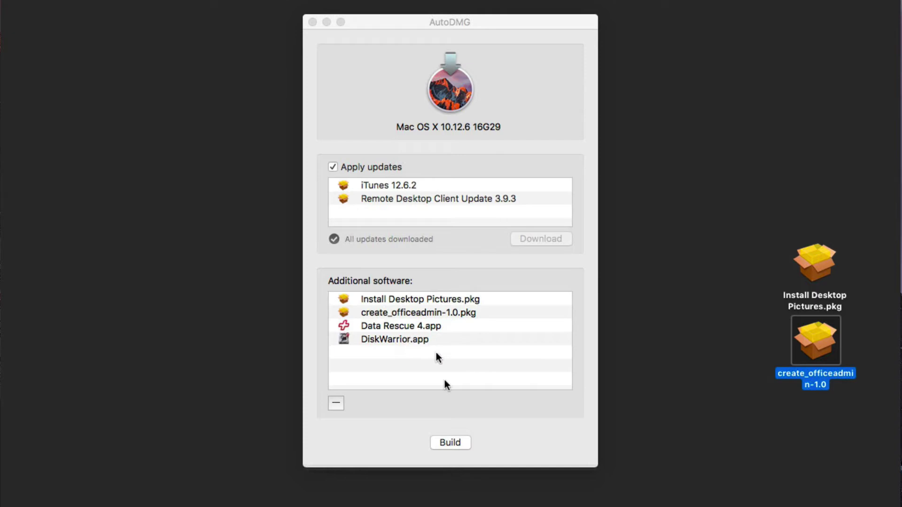
Build the image as 'Custom Image-macOS Sierra.dmg' saved to Desktop — iCloud
{"action": "left_click", "coordinate": [450, 443]}
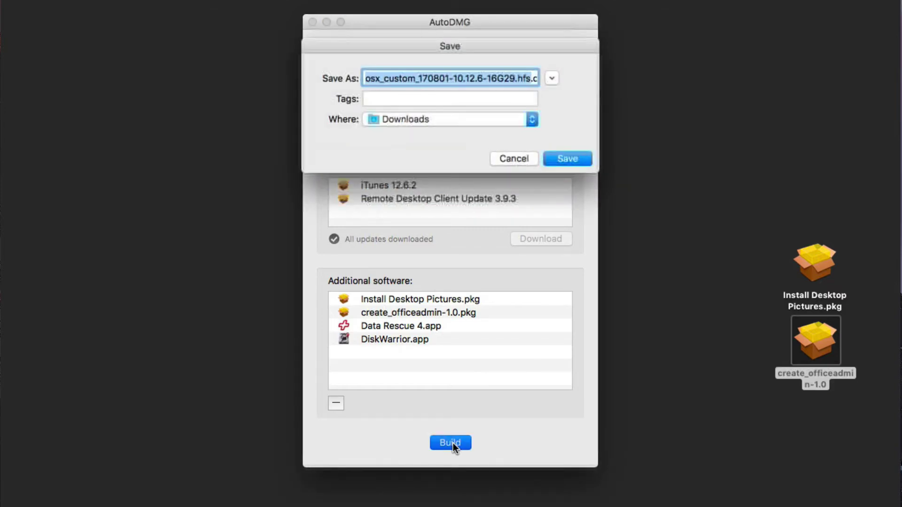
{"action": "left_click", "coordinate": [532, 119]}
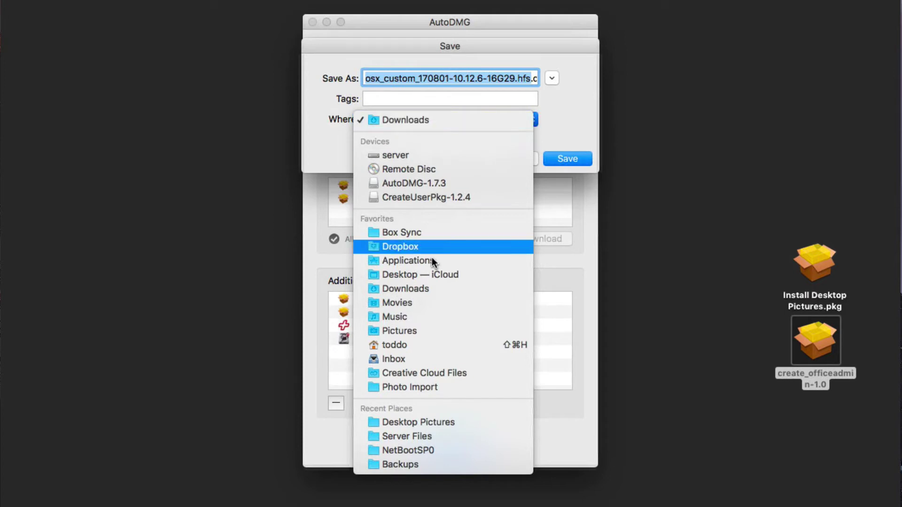
{"action": "left_click", "coordinate": [427, 275]}
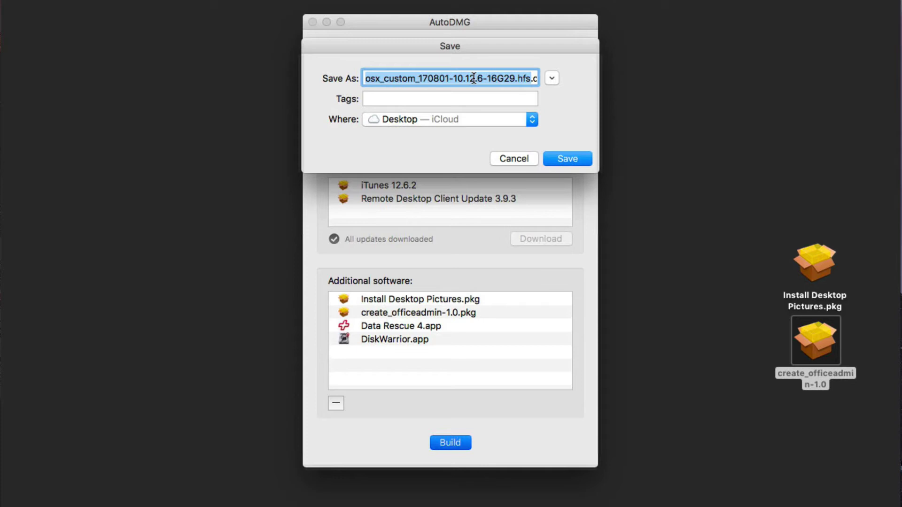
{"action": "type", "text": "Cu"}
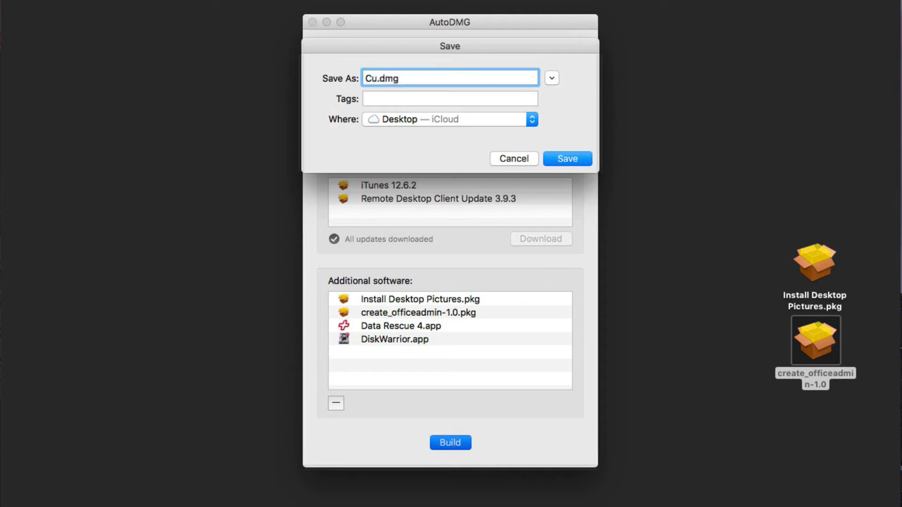
{"action": "type", "text": "stom"}
{"action": "type", "text": " ik"}
{"action": "key", "text": "BackSpace"}
{"action": "type", "text": "mag"}
{"action": "key", "text": "BackSpace"}
{"action": "key", "text": "BackSpace"}
{"action": "key", "text": "BackSpace"}
{"action": "key", "text": "BackSpace"}
{"action": "type", "text": "Image"}
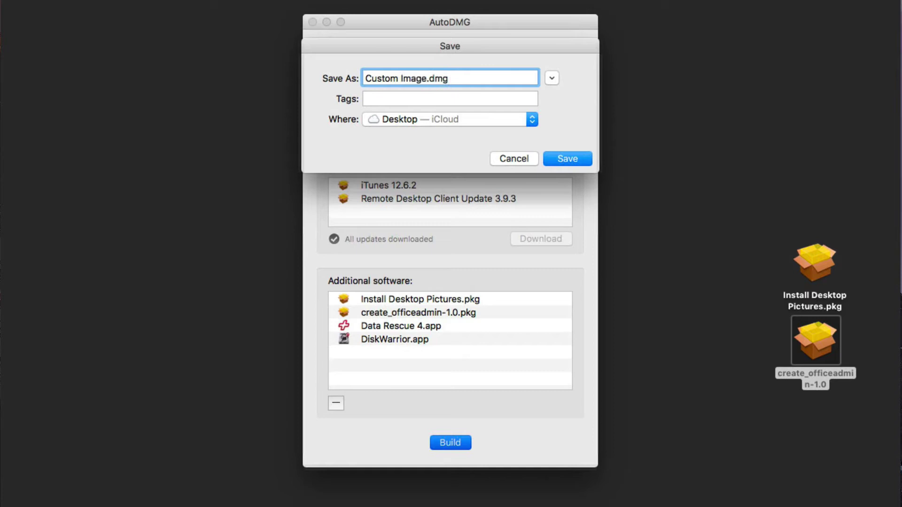
{"action": "type", "text": "-macOS Sierra"}
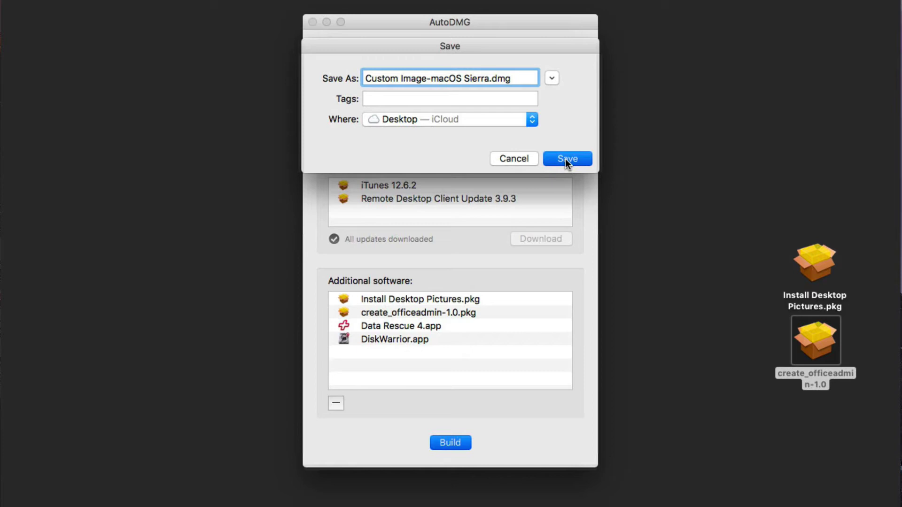
{"action": "left_click", "coordinate": [566, 160]}
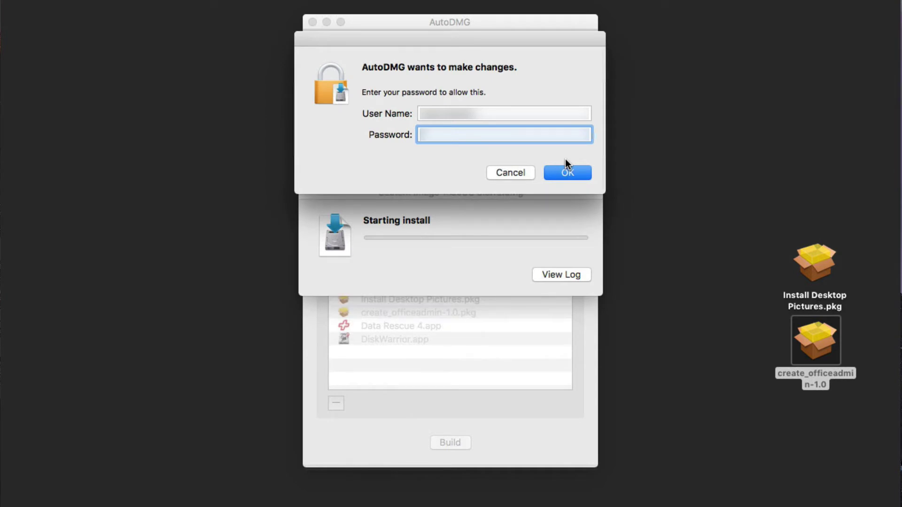
Authorize the build by entering the administrator password
{"action": "type", "text": "********"}
{"action": "key", "text": "Return"}
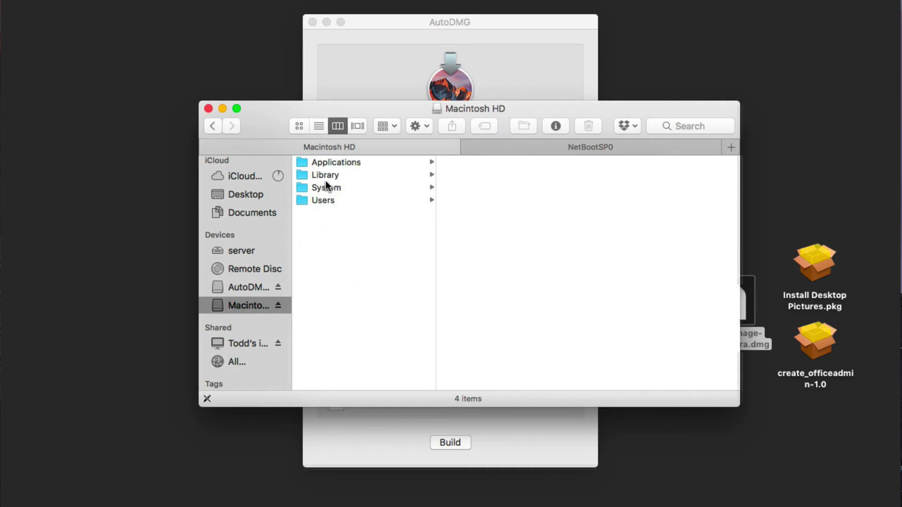
Check the Applications folder on the mounted Macintosh HD, then minimize the Finder window
{"action": "left_click", "coordinate": [349, 162]}
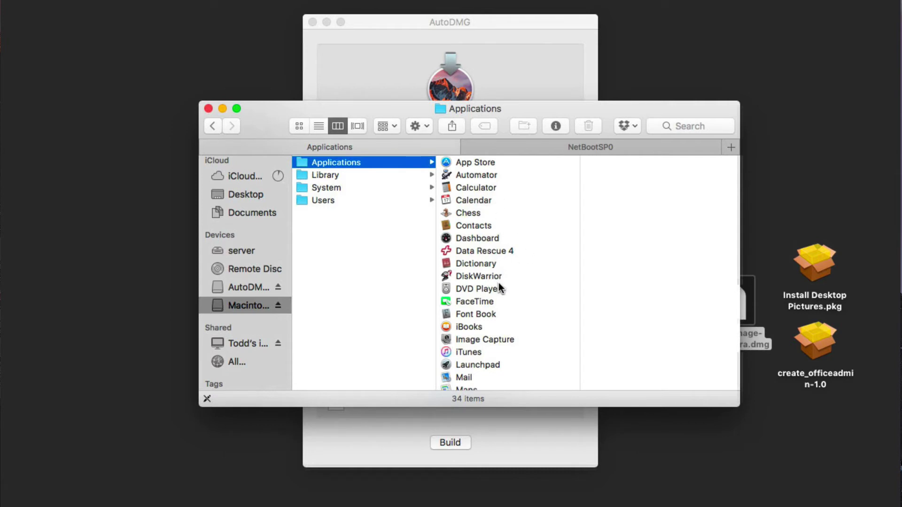
{"action": "left_click", "coordinate": [223, 108]}
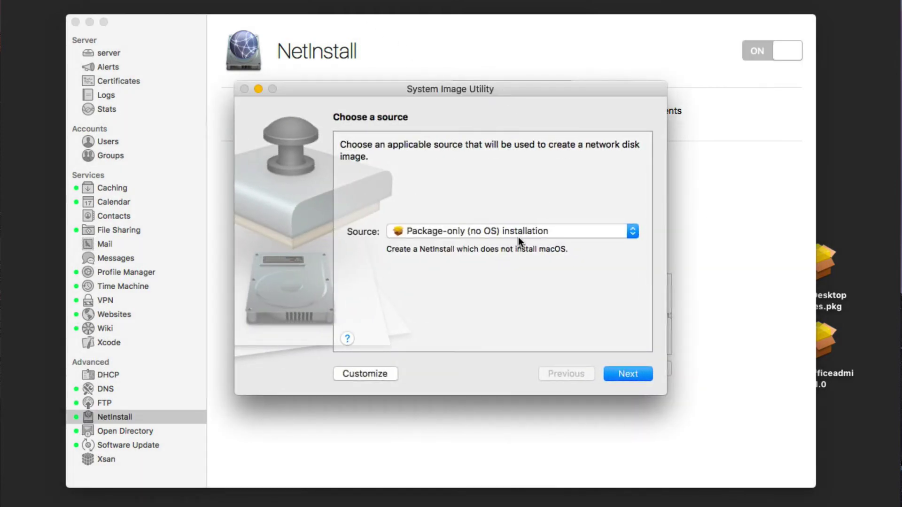
Choose Macintosh HD as the System Image Utility source and continue to the image type step
{"action": "left_click", "coordinate": [633, 233]}
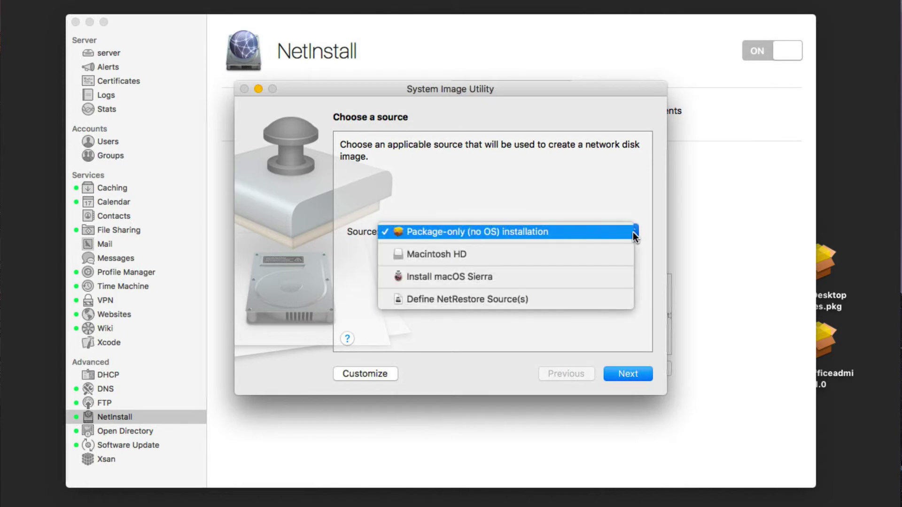
{"action": "left_click", "coordinate": [469, 255]}
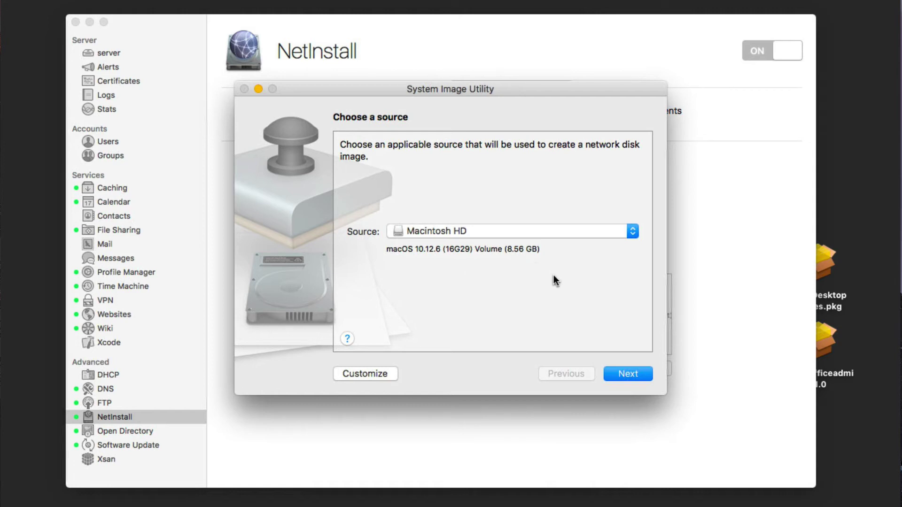
{"action": "left_click", "coordinate": [624, 375]}
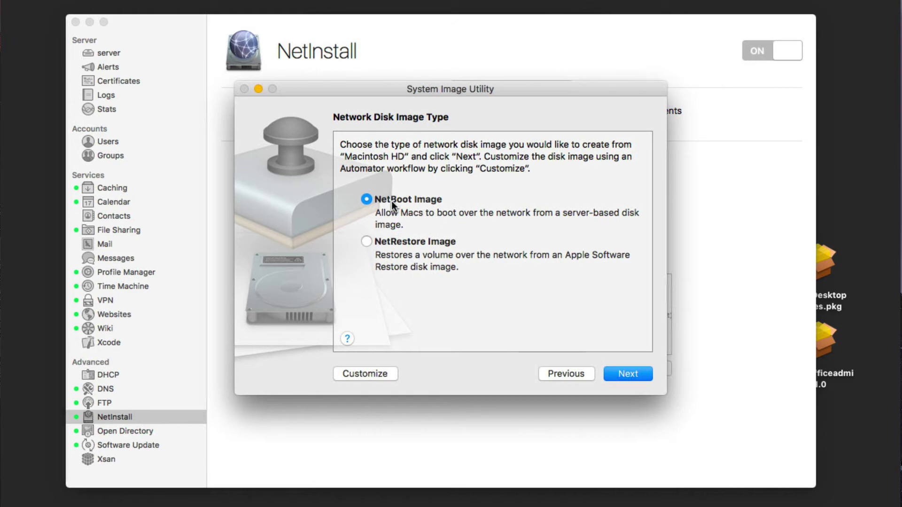
Choose NetRestore Image as the image type and accept the software license agreement
{"action": "left_click", "coordinate": [367, 242]}
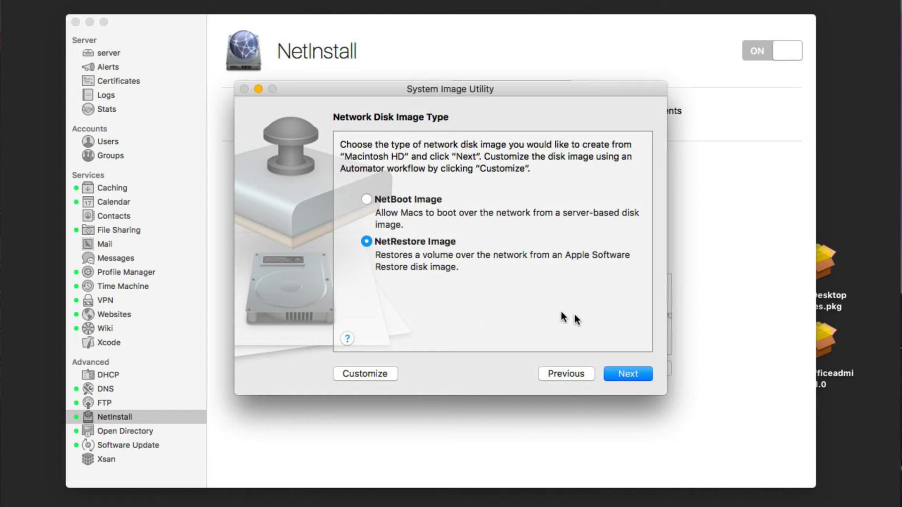
{"action": "left_click", "coordinate": [627, 373]}
{"action": "left_click", "coordinate": [602, 366]}
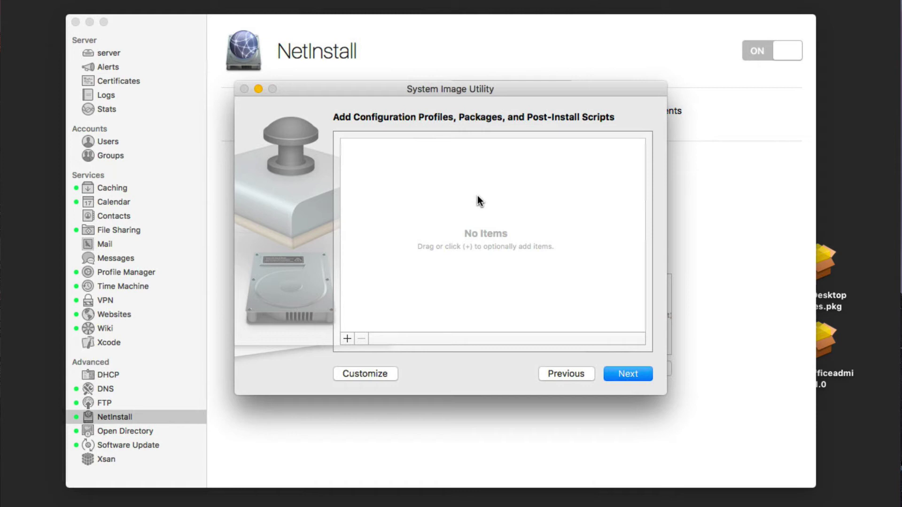
Leave packages, system configuration, directory servers and automation settings at their defaults
{"action": "left_click", "coordinate": [629, 375]}
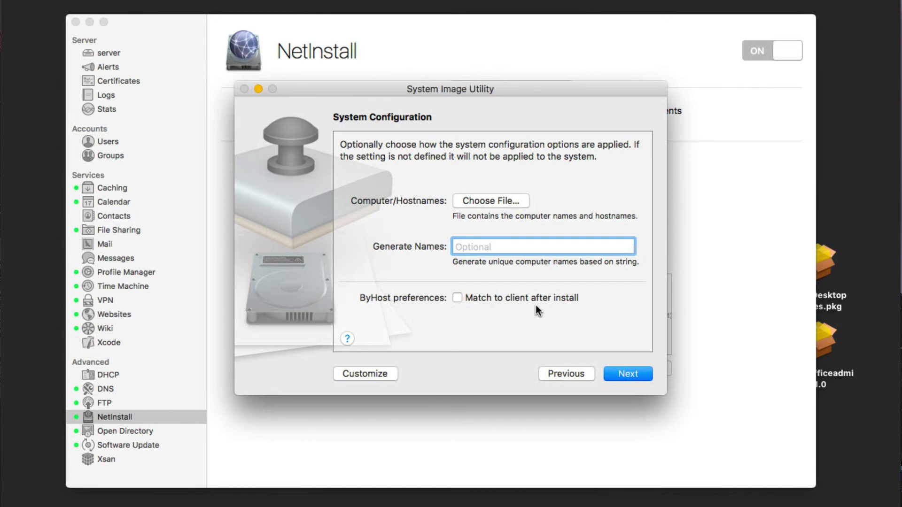
{"action": "left_click", "coordinate": [632, 375]}
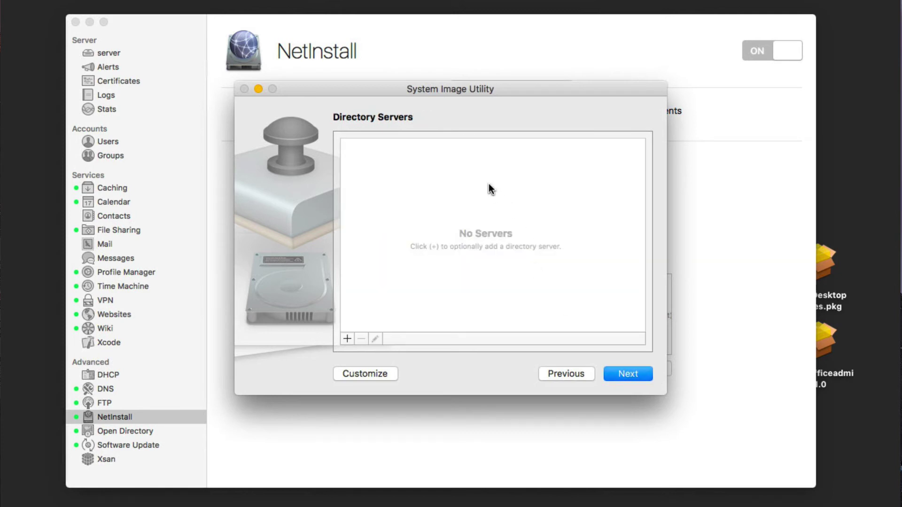
{"action": "left_click", "coordinate": [625, 379]}
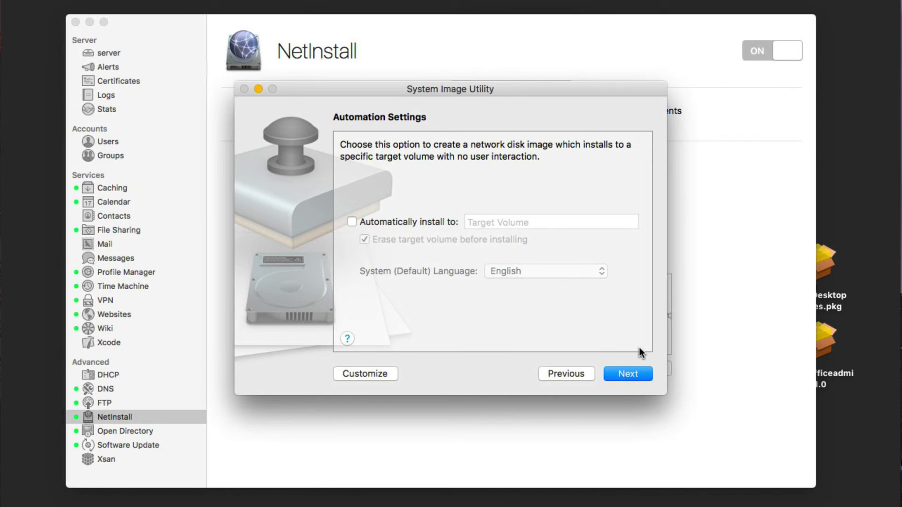
{"action": "left_click", "coordinate": [633, 374]}
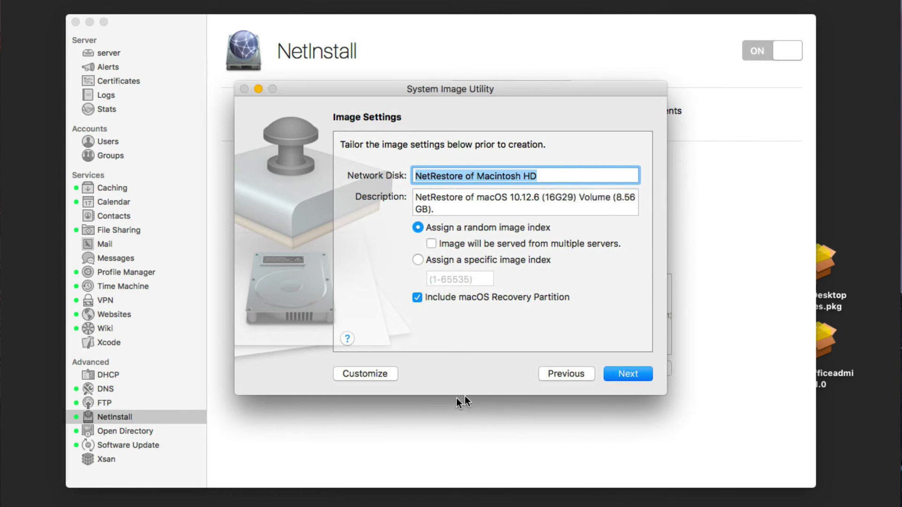
Rename the network disk from 'NetRestore of Macintosh HD' to 'NetRestore-Custom Image'
{"action": "left_click", "coordinate": [544, 180]}
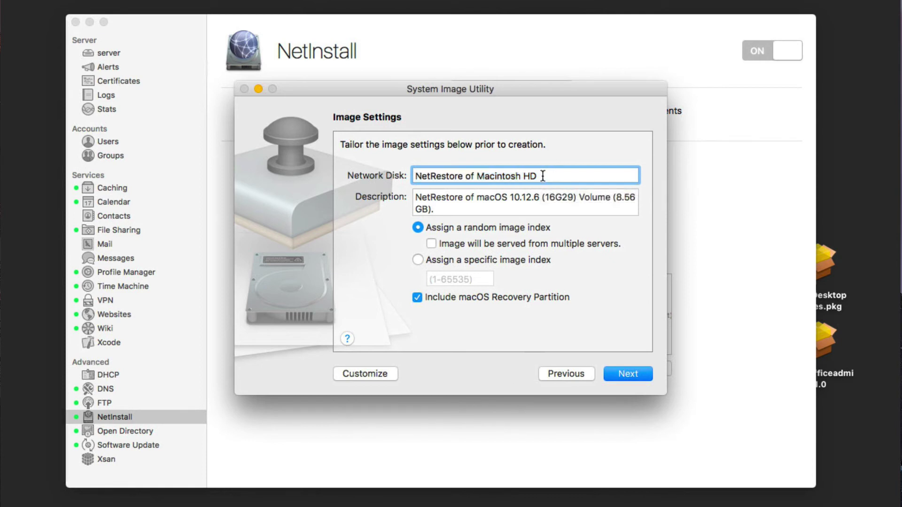
{"action": "left_click_drag", "start_coordinate": [544, 181], "coordinate": [466, 177]}
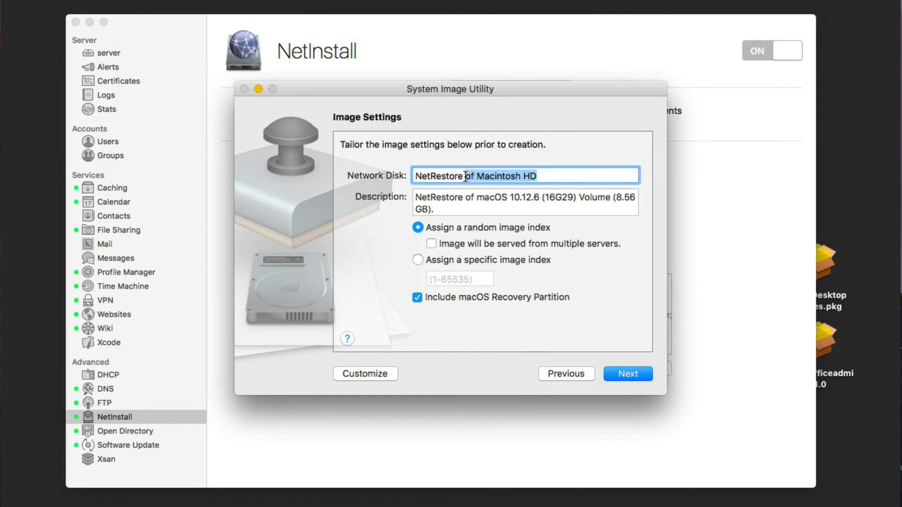
{"action": "key", "text": "BackSpace"}
{"action": "key", "text": "BackSpace"}
{"action": "type", "text": "-"}
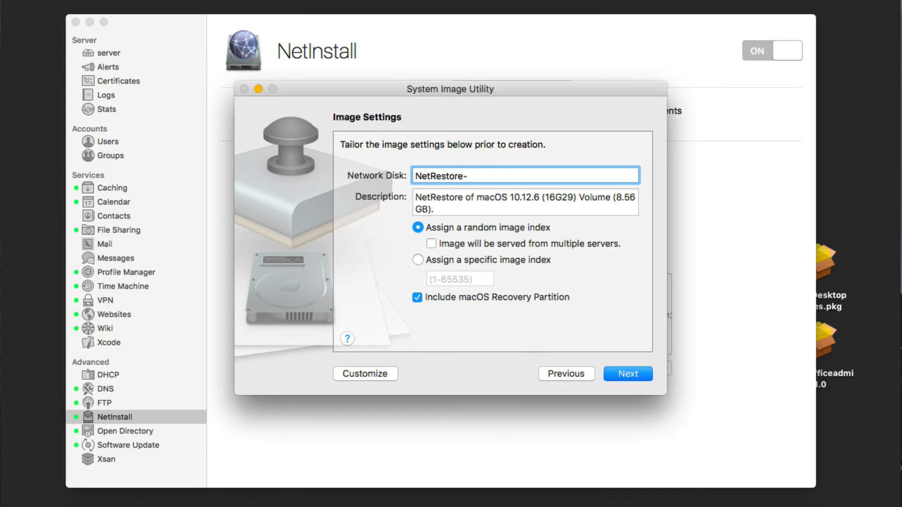
{"action": "type", "text": "Custom Image"}
{"action": "left_click", "coordinate": [629, 375]}
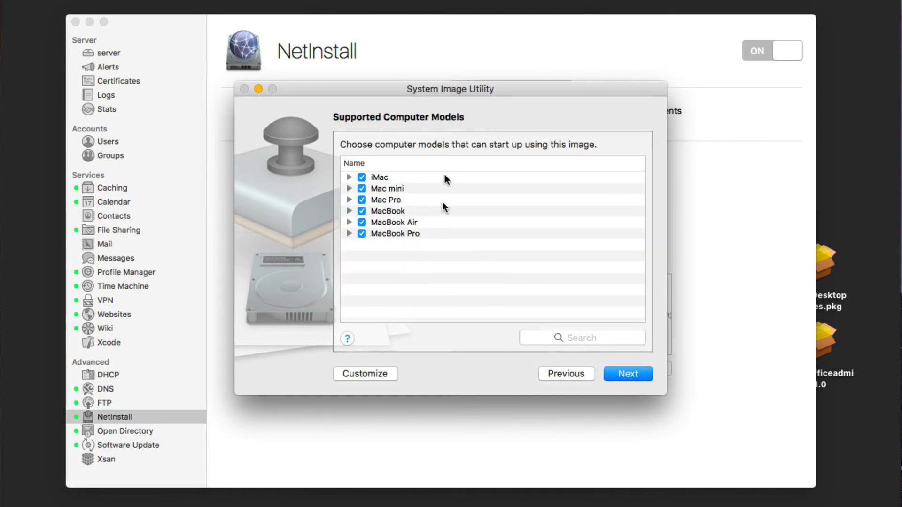
Keep all Mac models supported and save the image as 'NetRestore-Custom Image-macOS Sierra' in NetBootSP0
{"action": "left_click", "coordinate": [628, 376]}
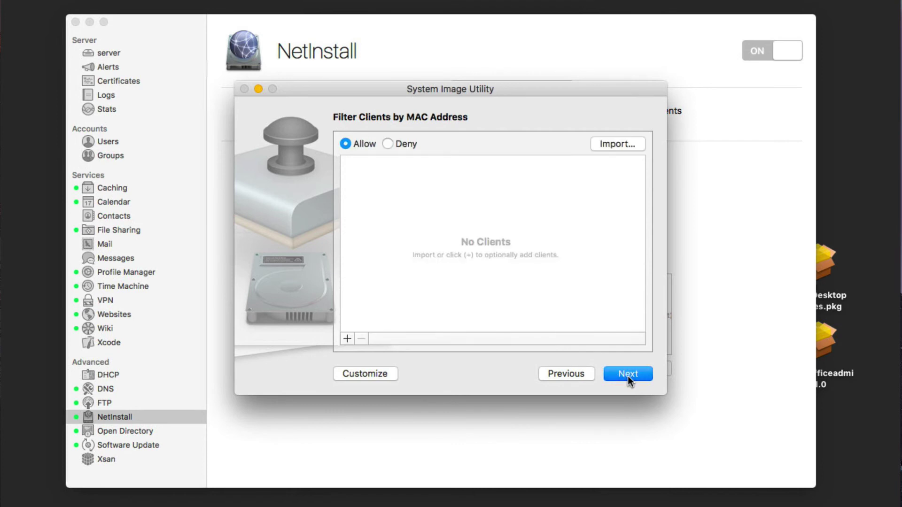
{"action": "left_click", "coordinate": [629, 374]}
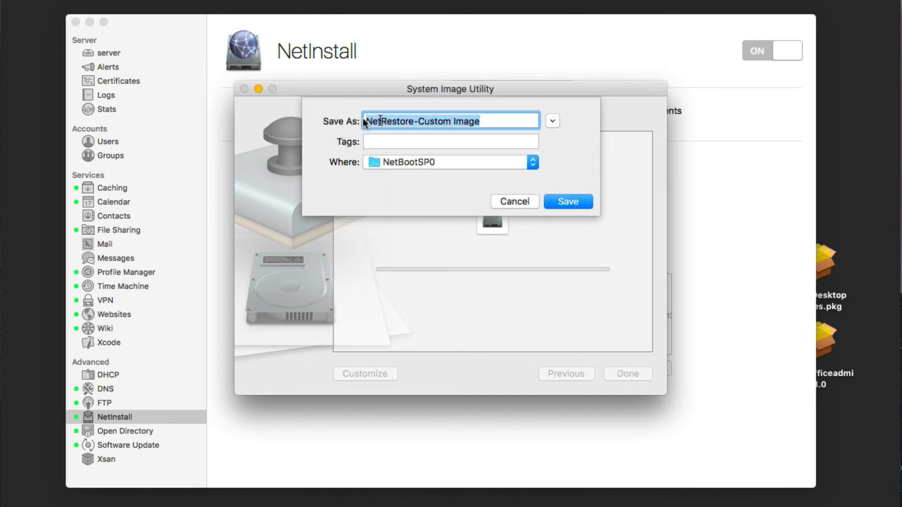
{"action": "left_click", "coordinate": [485, 121]}
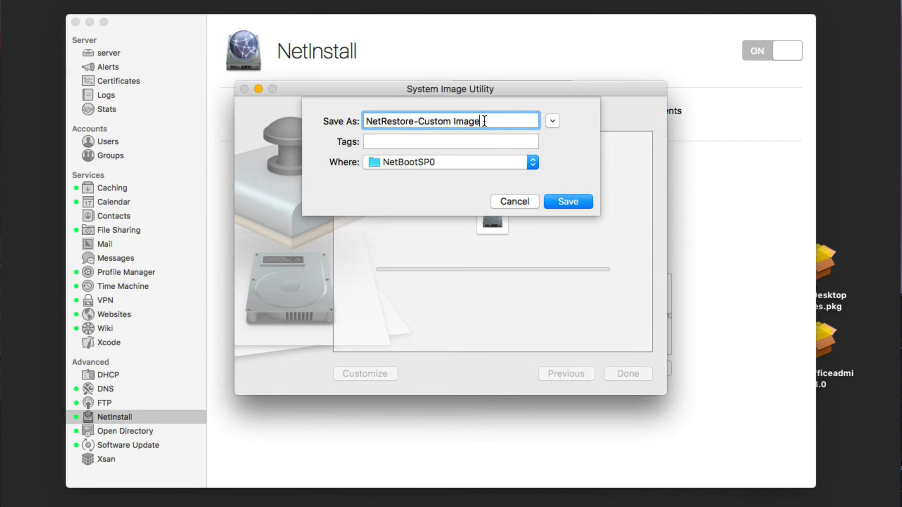
{"action": "type", "text": "-macOS Sierra"}
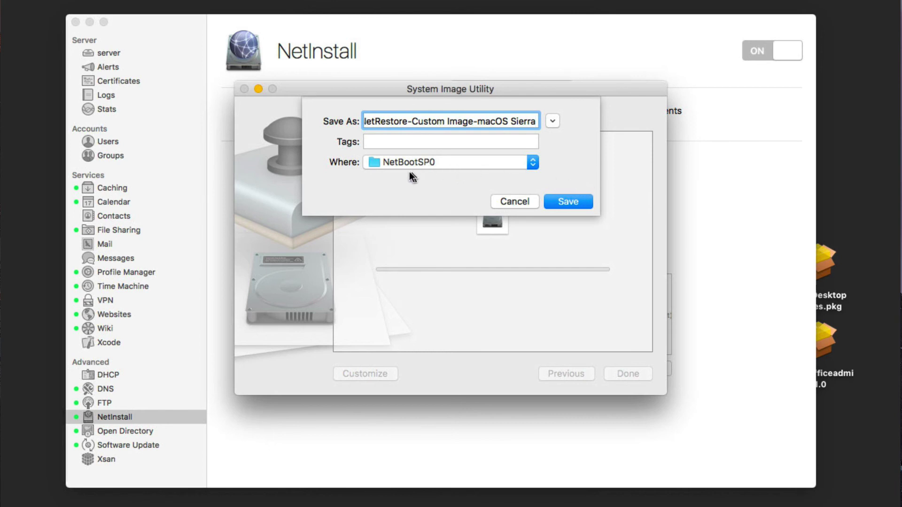
{"action": "left_click", "coordinate": [573, 202]}
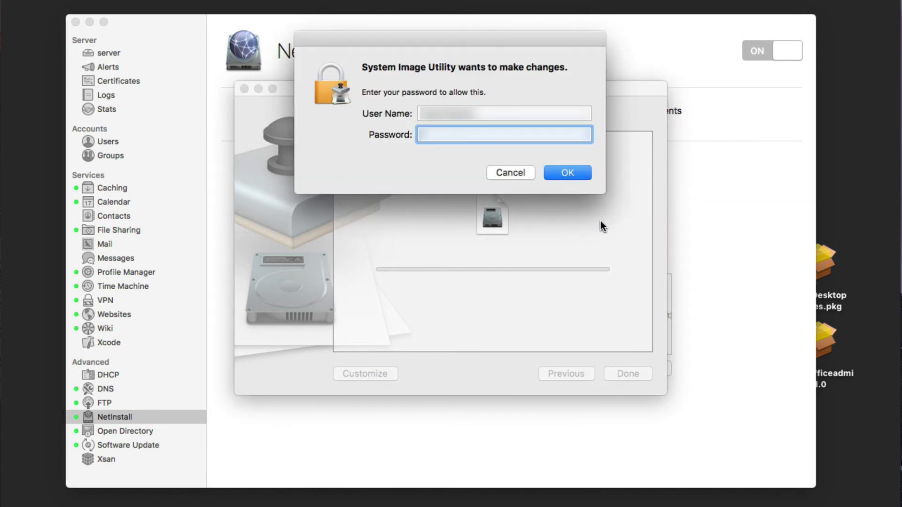
Enter the administrator password to build the image, then close the utility after successful creation
{"action": "type", "text": "••••••••••"}
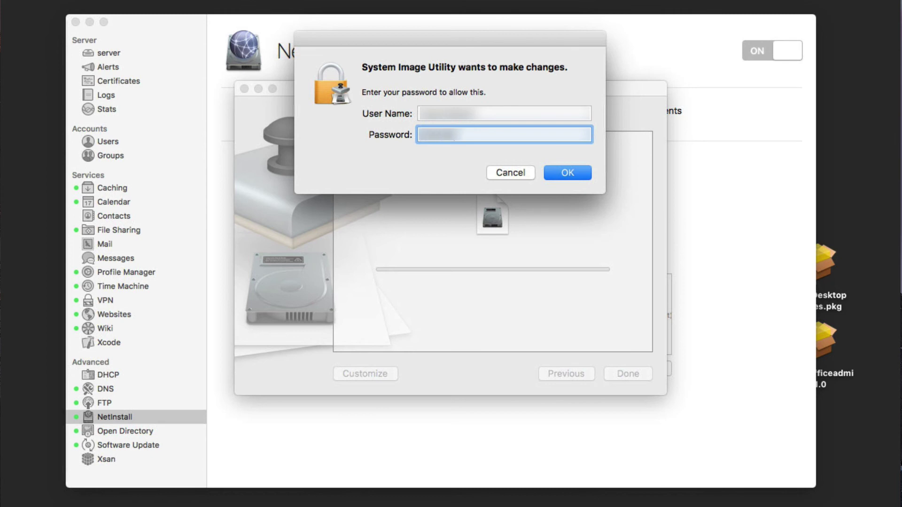
{"action": "type", "text": "••••"}
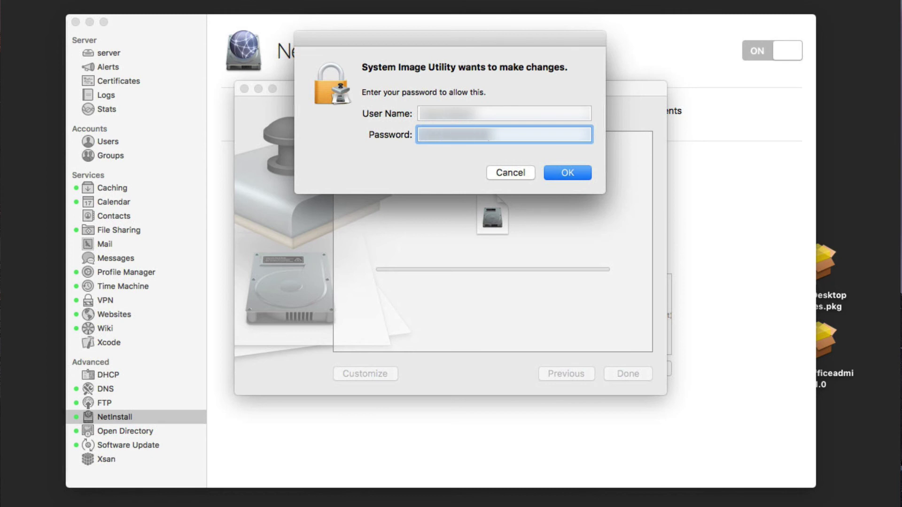
{"action": "key", "text": "Return"}
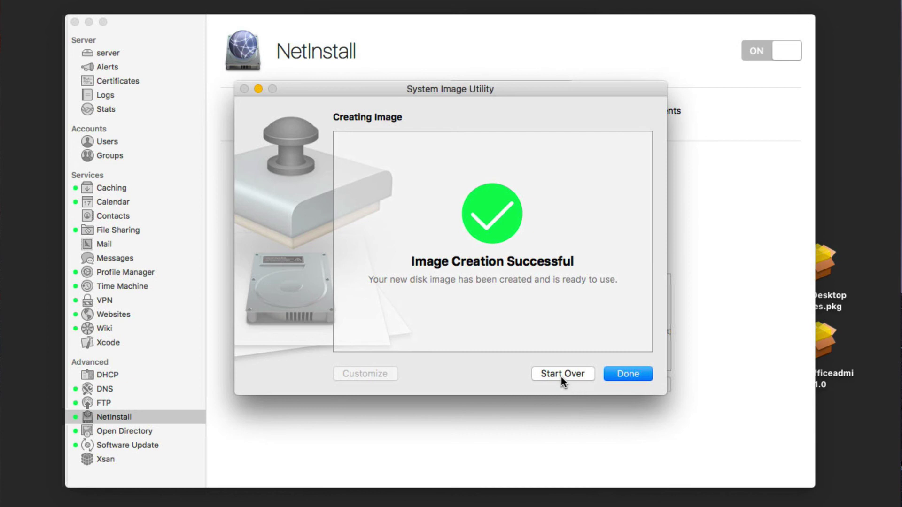
{"action": "left_click", "coordinate": [629, 374]}
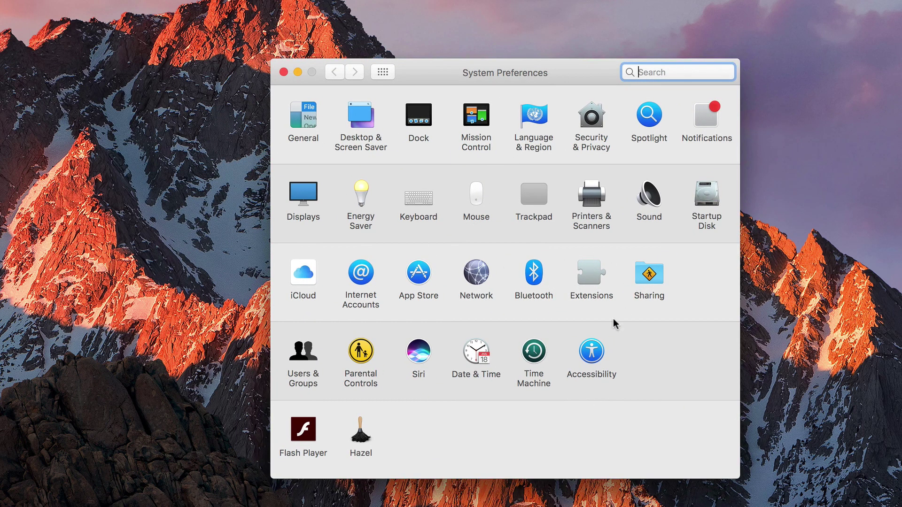
Open the Startup Disk pane and scroll the disk list to find the NetRestore Custom Image network disk
{"action": "left_click", "coordinate": [705, 191]}
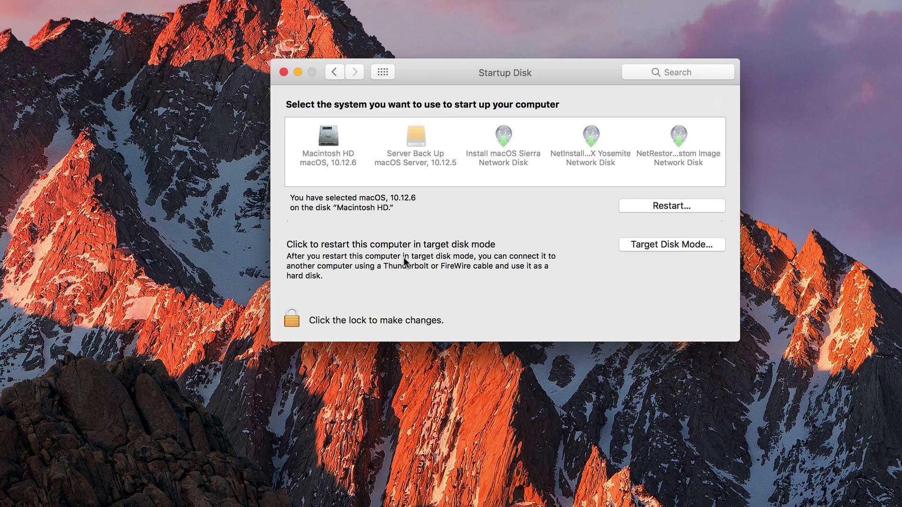
{"action": "scroll", "coordinate": [504, 154], "scroll_direction": "right", "scroll_amount": 1}
{"action": "scroll", "coordinate": [503, 155], "scroll_direction": "right", "scroll_amount": 5}
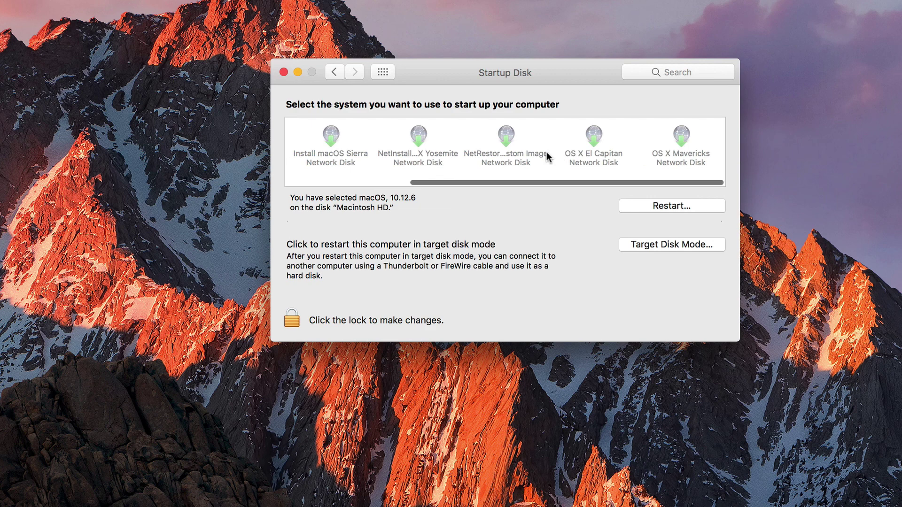
{"action": "scroll", "coordinate": [547, 156], "scroll_direction": "left", "scroll_amount": 2}
{"action": "scroll", "coordinate": [547, 157], "scroll_direction": "left", "scroll_amount": 1}
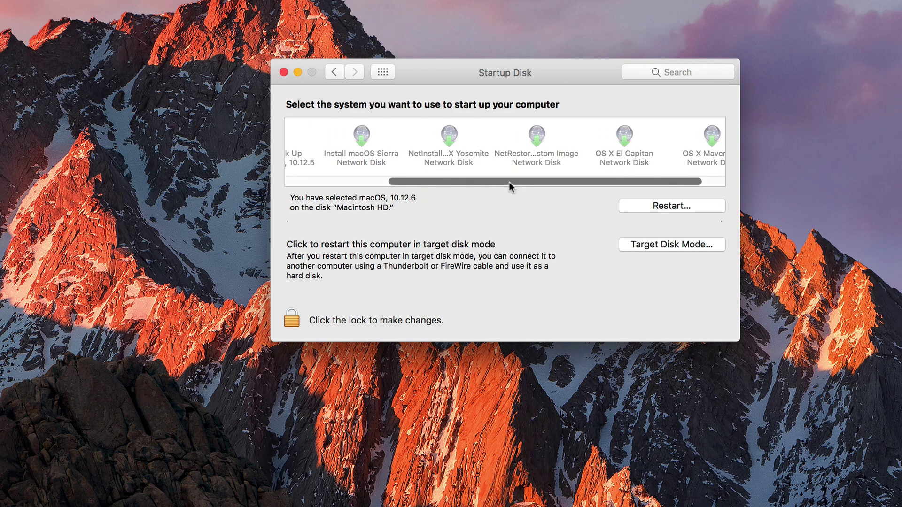
{"action": "scroll", "coordinate": [518, 175], "scroll_direction": "left", "scroll_amount": 3}
{"action": "scroll", "coordinate": [519, 176], "scroll_direction": "left", "scroll_amount": 2}
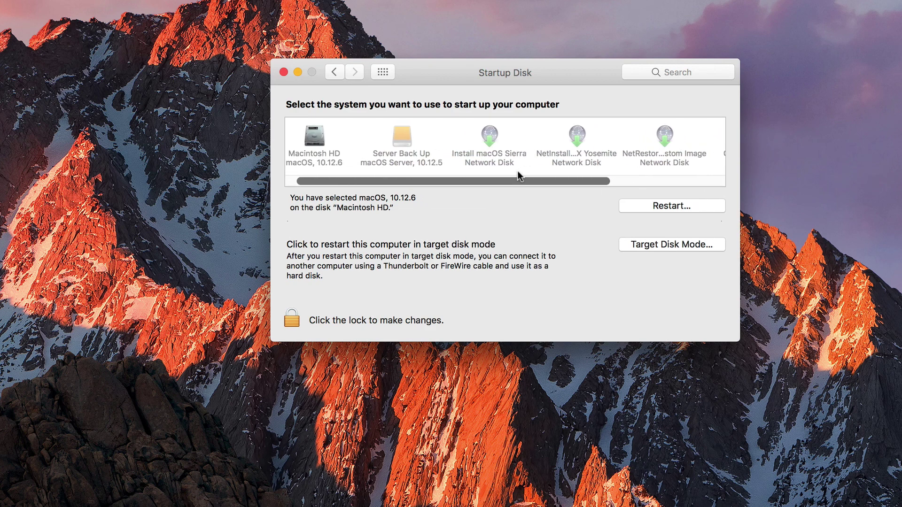